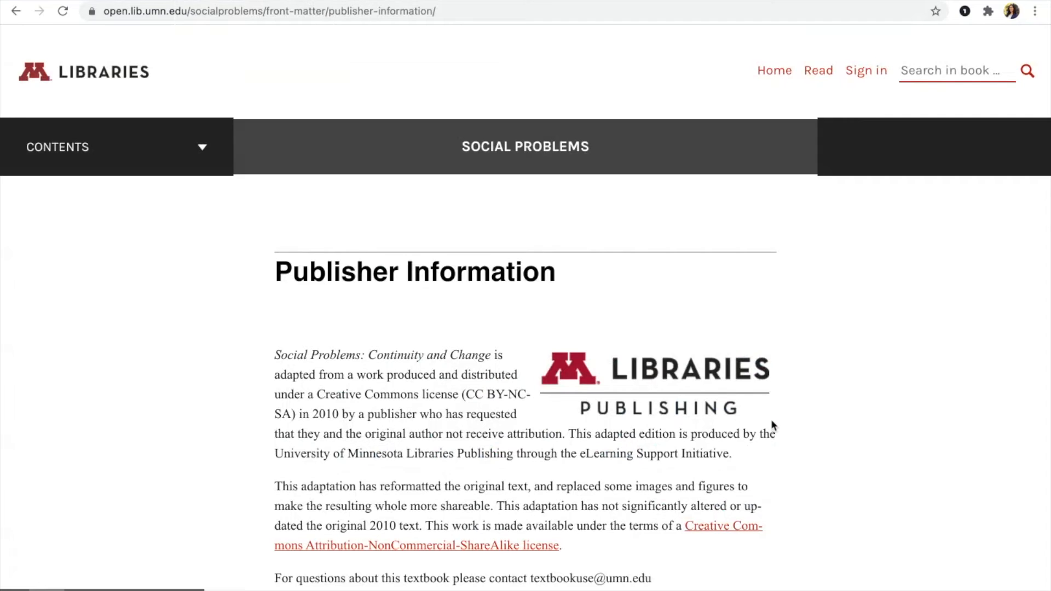
# Look through the Social Problems textbook's table of contents, including the sections of Chapter 1, and collapse the contents again
pyautogui.scroll(-2, 771, 425)
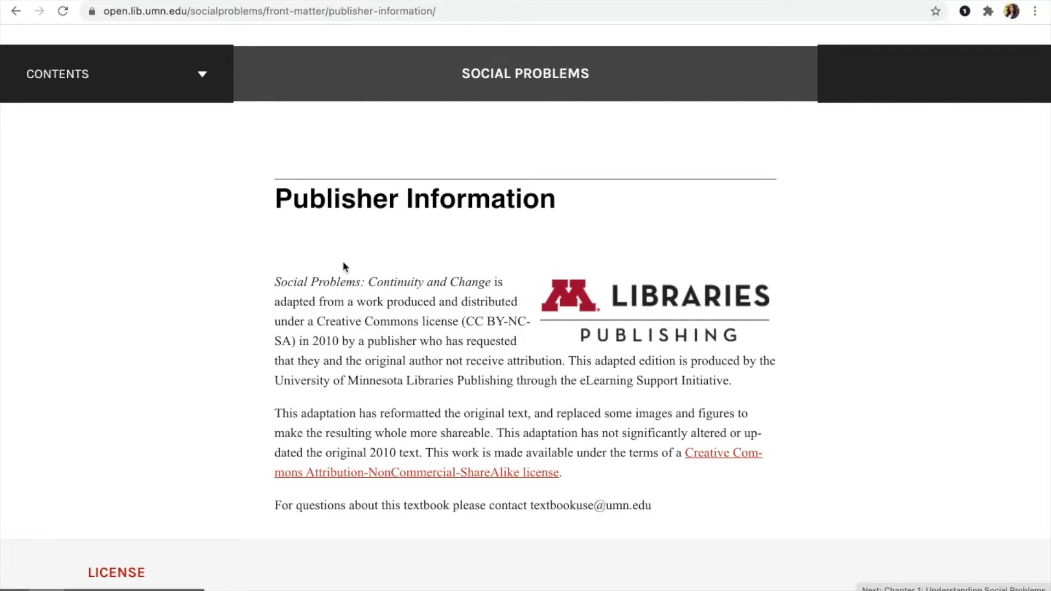
pyautogui.click(56, 80)
pyautogui.scroll(-2, 135, 266)
pyautogui.scroll(-2, 134, 265)
pyautogui.scroll(4, 134, 265)
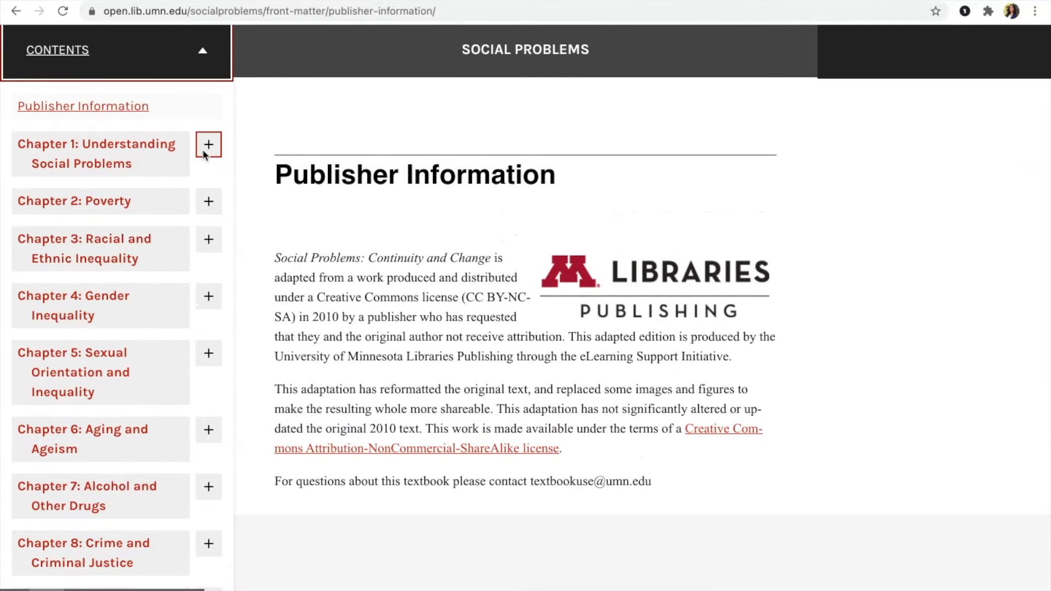
pyautogui.click(206, 148)
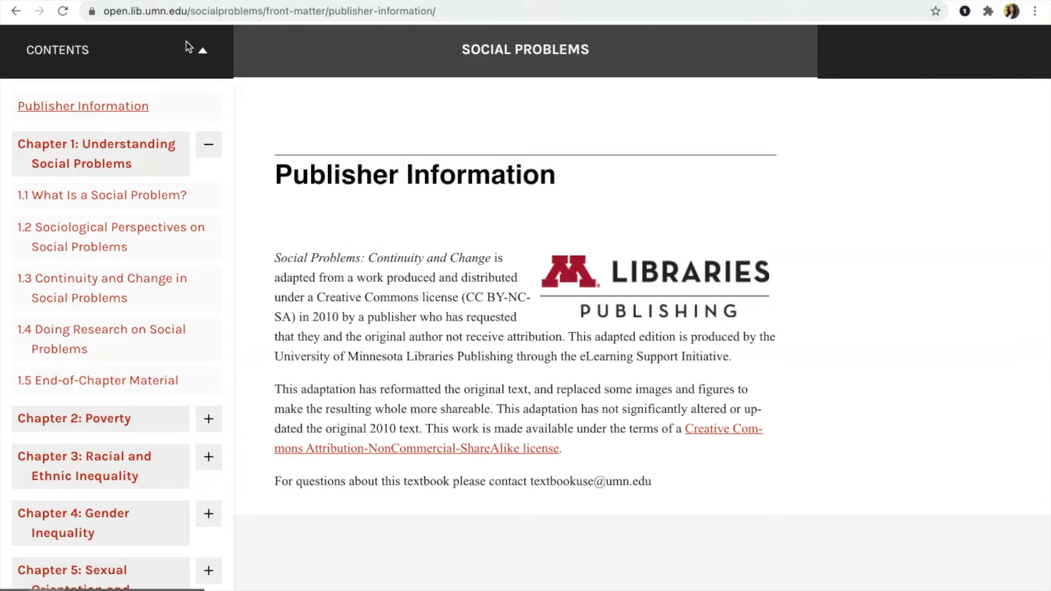
pyautogui.click(202, 51)
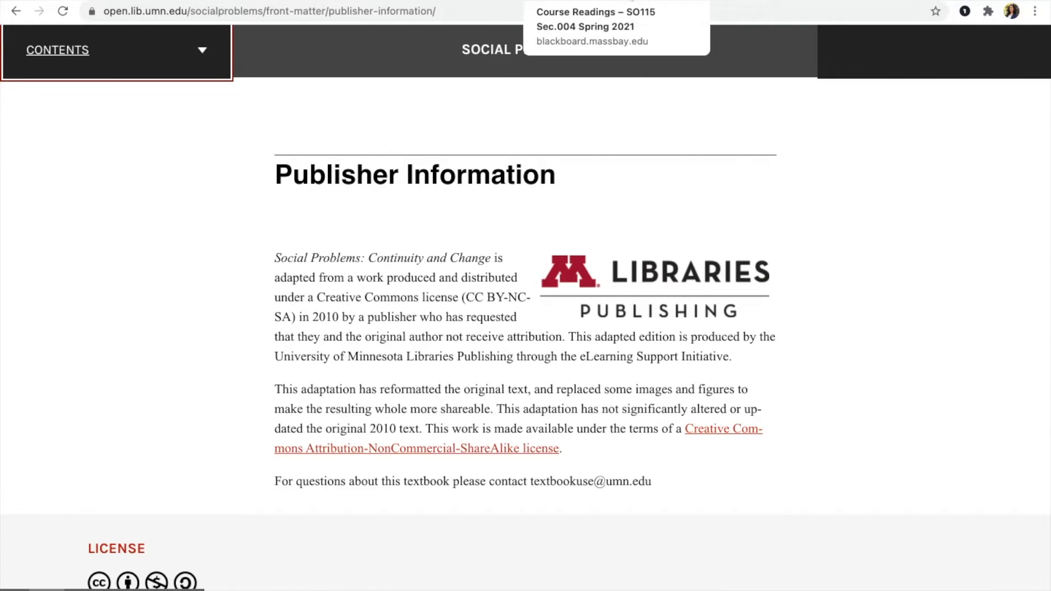
# Switch to the Course Readings page in Blackboard and open the Week 2 Required Readings item for editing
pyautogui.click(631, 0)
pyautogui.click(1038, 168)
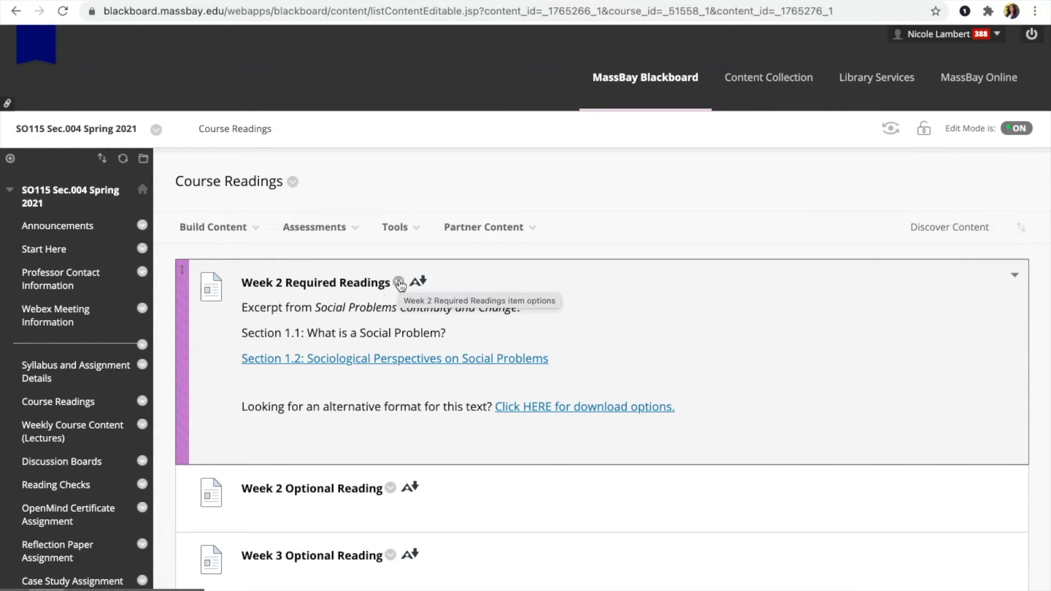
pyautogui.click(399, 284)
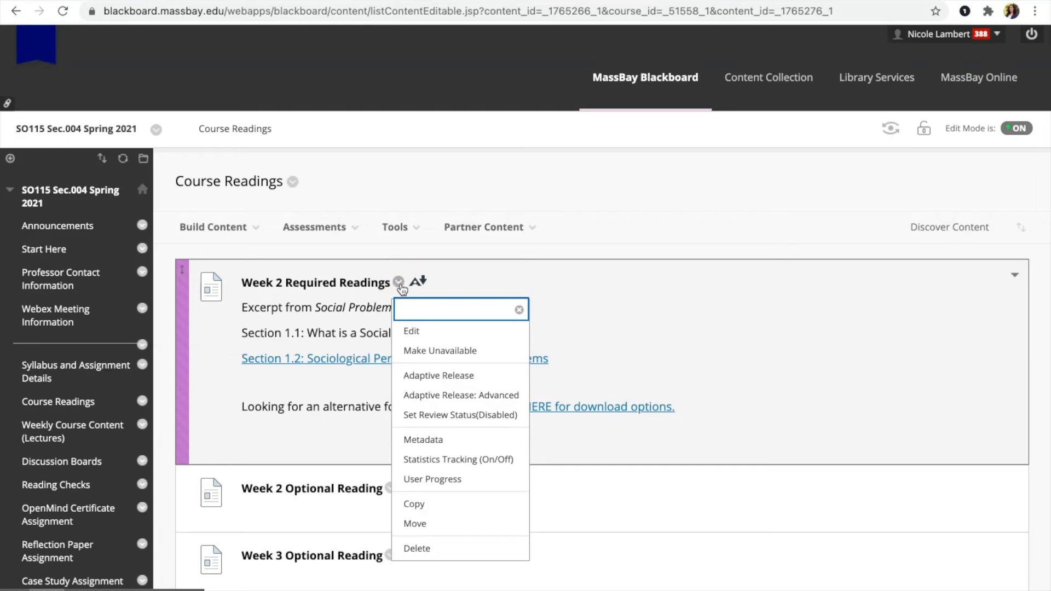
pyautogui.click(419, 332)
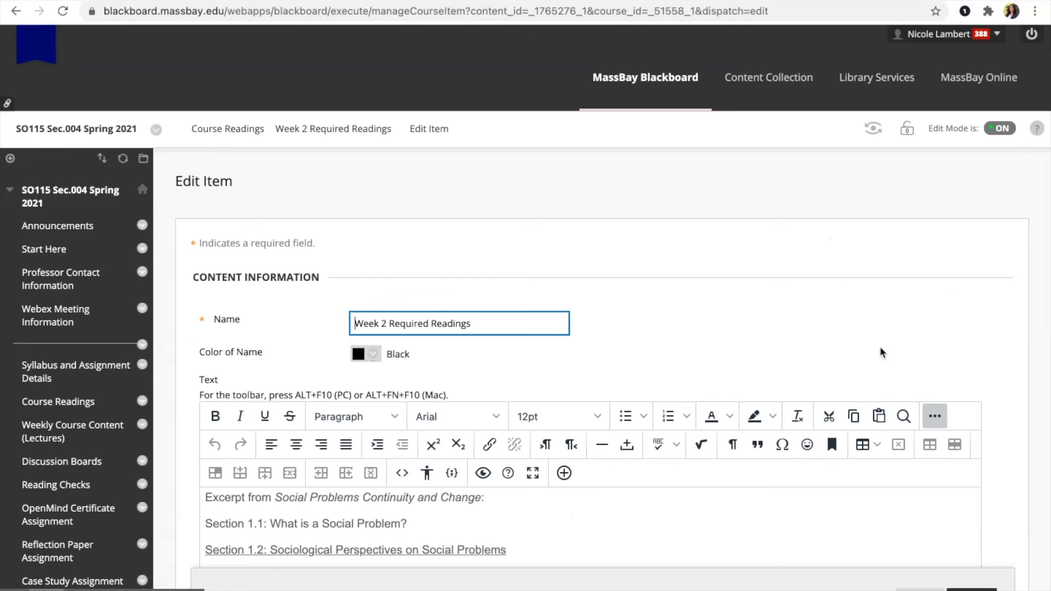
# Examine the item's text line by line: the book excerpt heading, Sections 1.1 and 1.2, and the alternative-format note
pyautogui.scroll(-3, 879, 346)
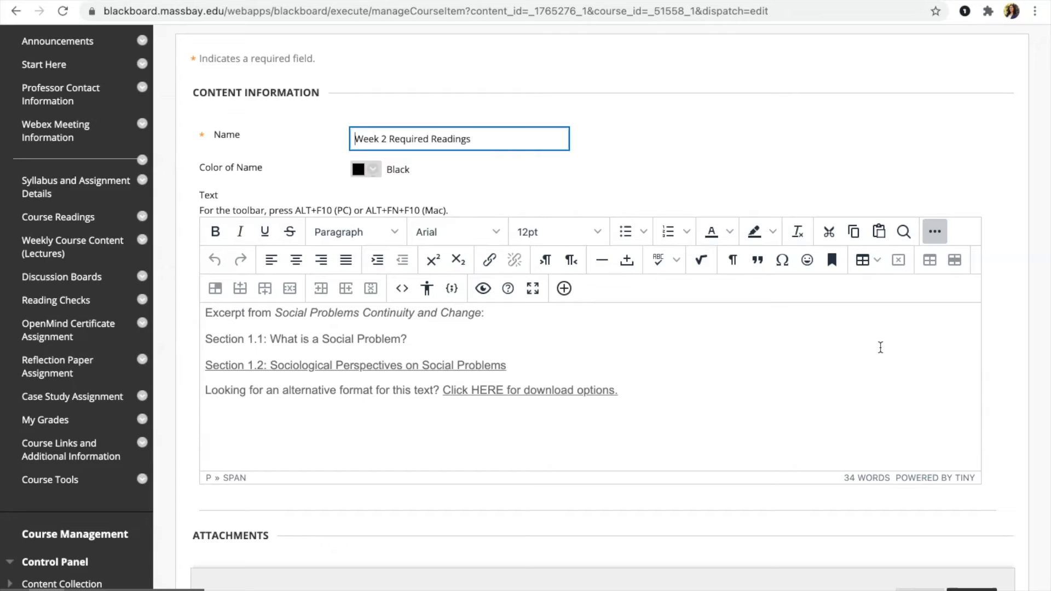
pyautogui.moveTo(486, 313); pyautogui.dragTo(188, 300)
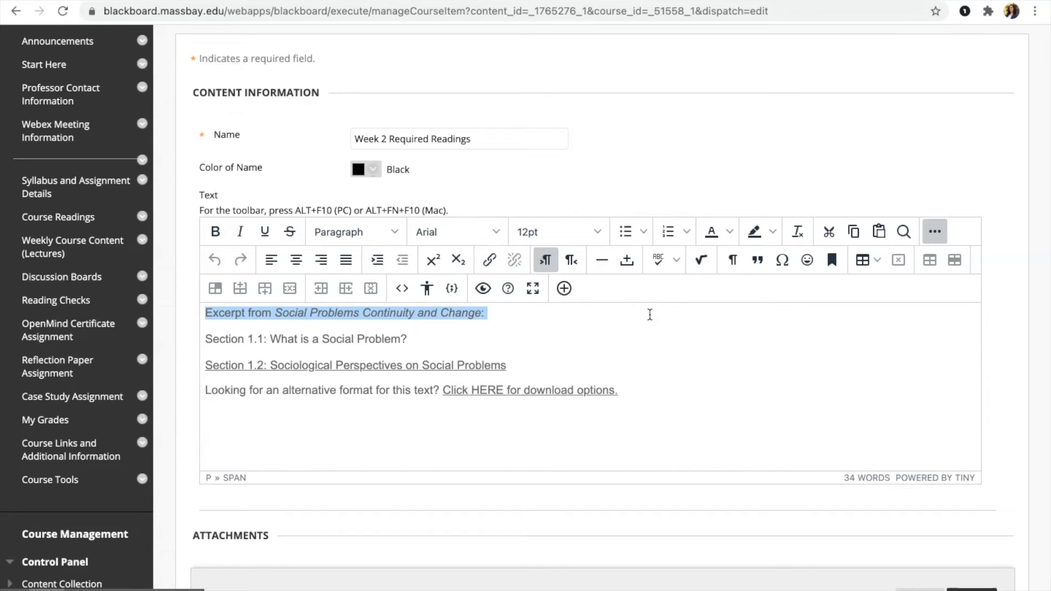
pyautogui.click(649, 312)
pyautogui.moveTo(411, 335); pyautogui.dragTo(192, 336)
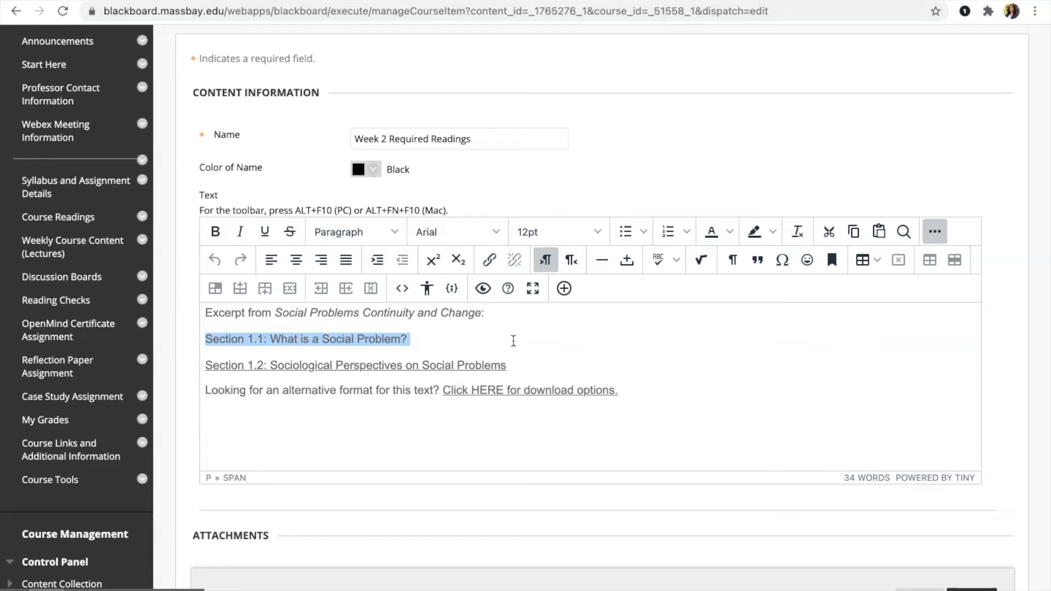
pyautogui.moveTo(514, 365); pyautogui.dragTo(203, 366)
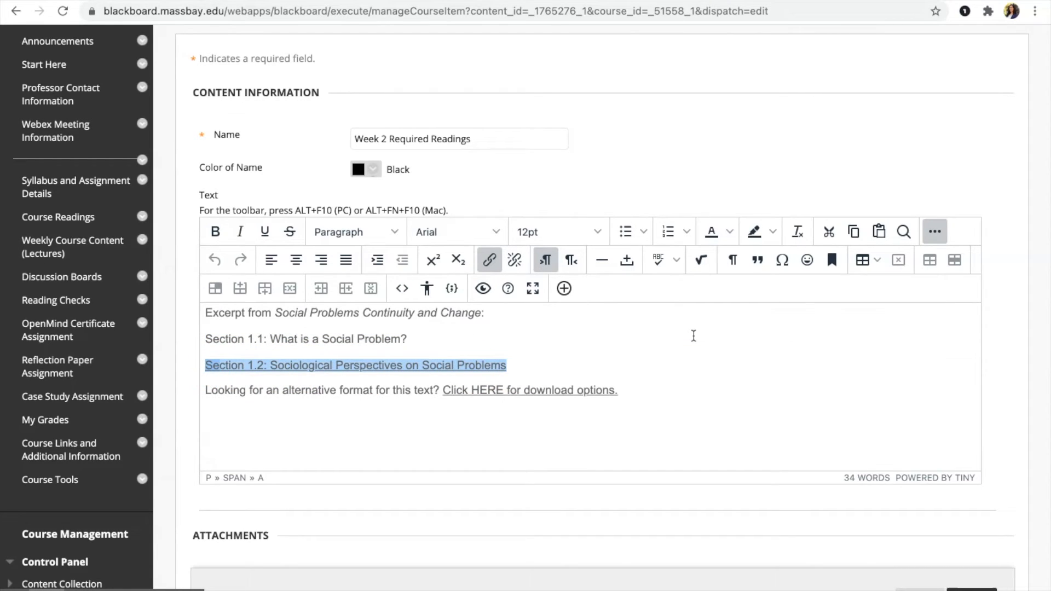
pyautogui.moveTo(647, 391); pyautogui.dragTo(197, 394)
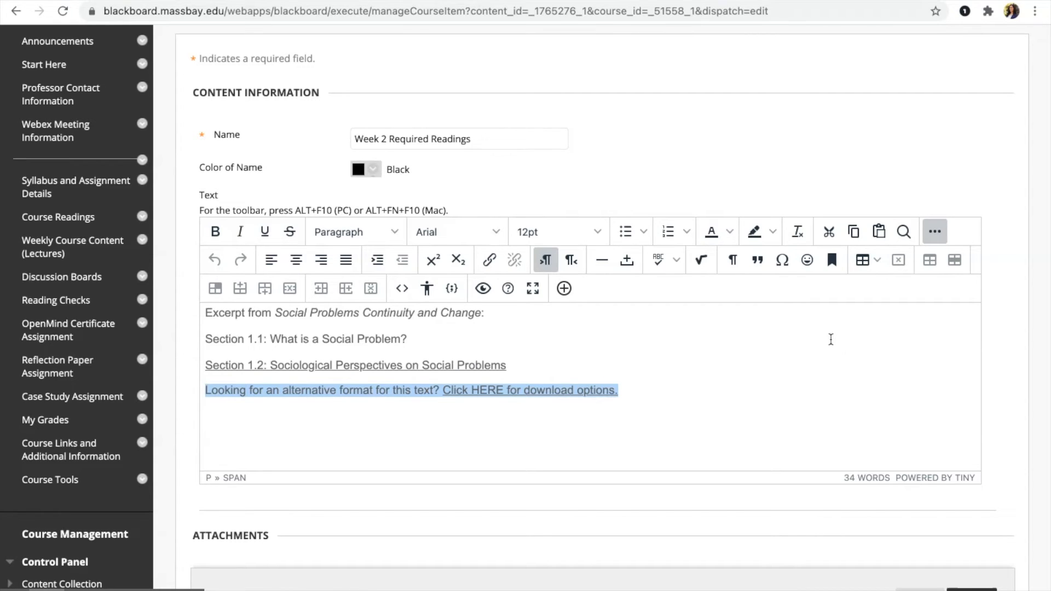
pyautogui.click(665, 321)
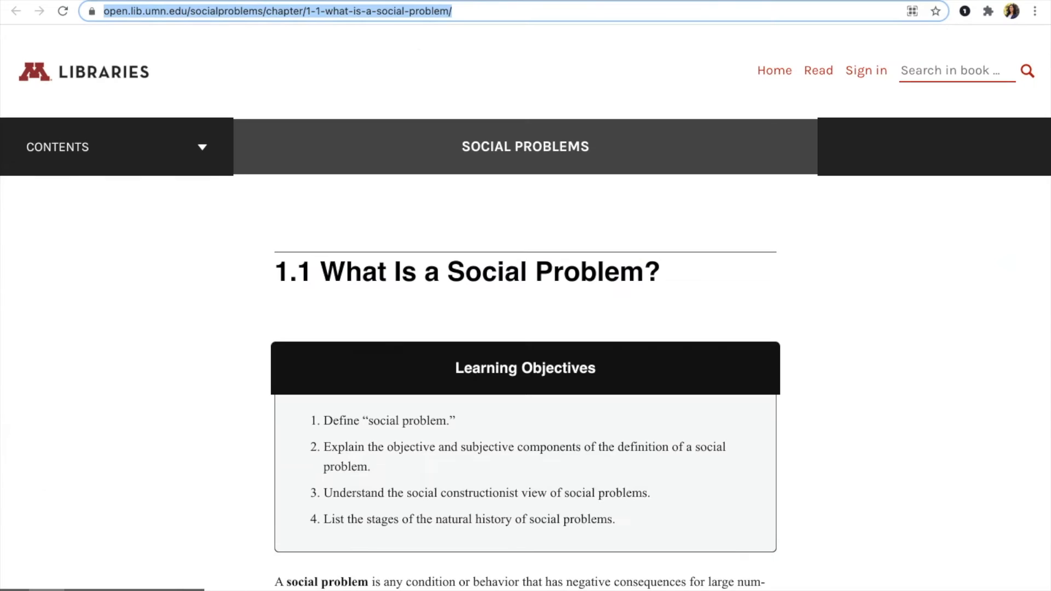
# Copy the web address of the textbook's section 1.1 page and use it as the link URL for "Section 1.1: What is a Social Problem?"
pyautogui.tripleClick(473, 11)
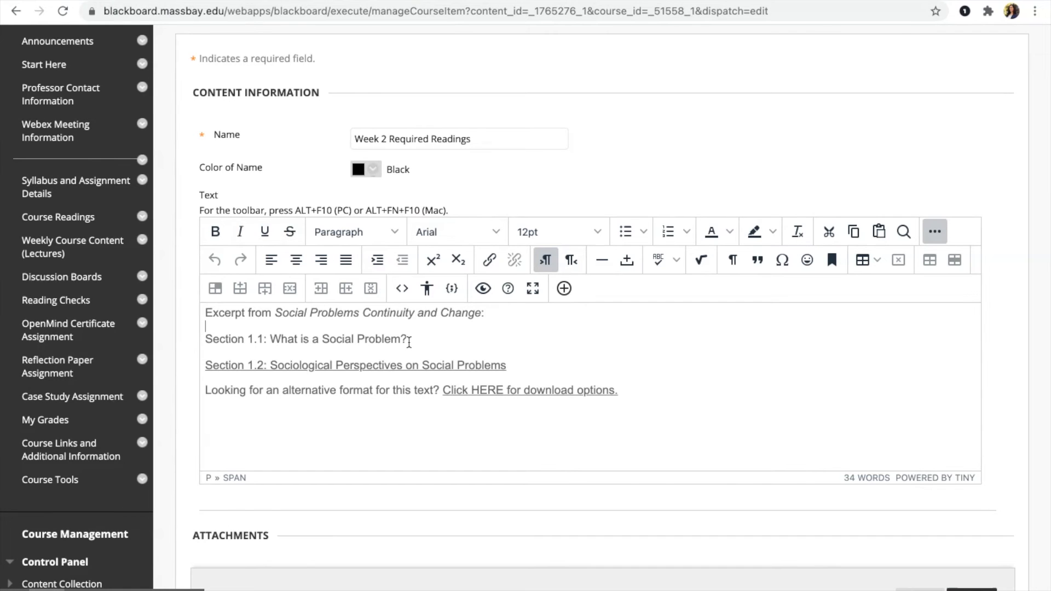
pyautogui.moveTo(408, 341); pyautogui.dragTo(198, 343)
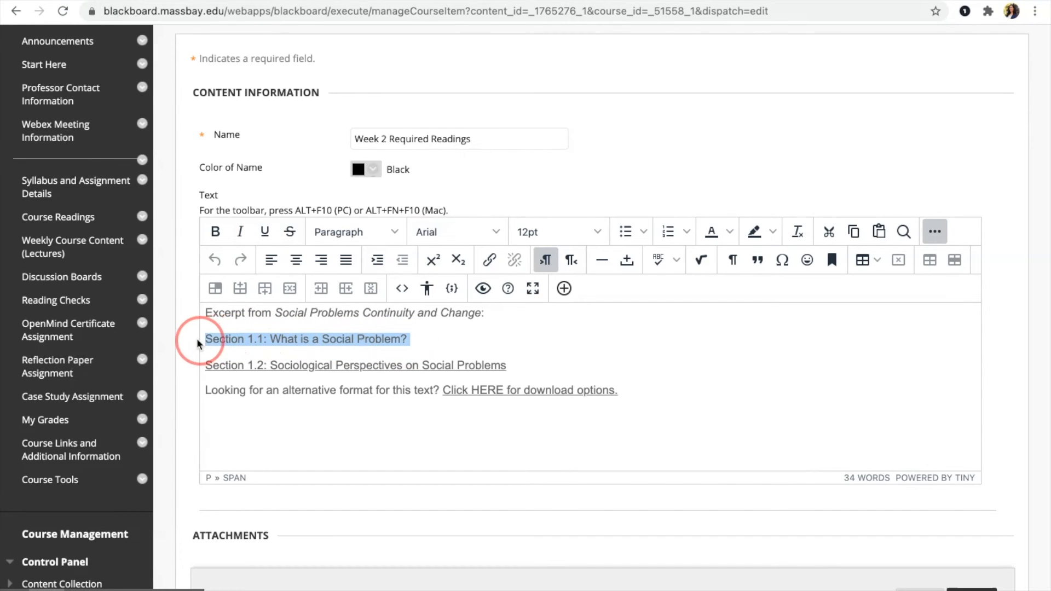
pyautogui.click(490, 263)
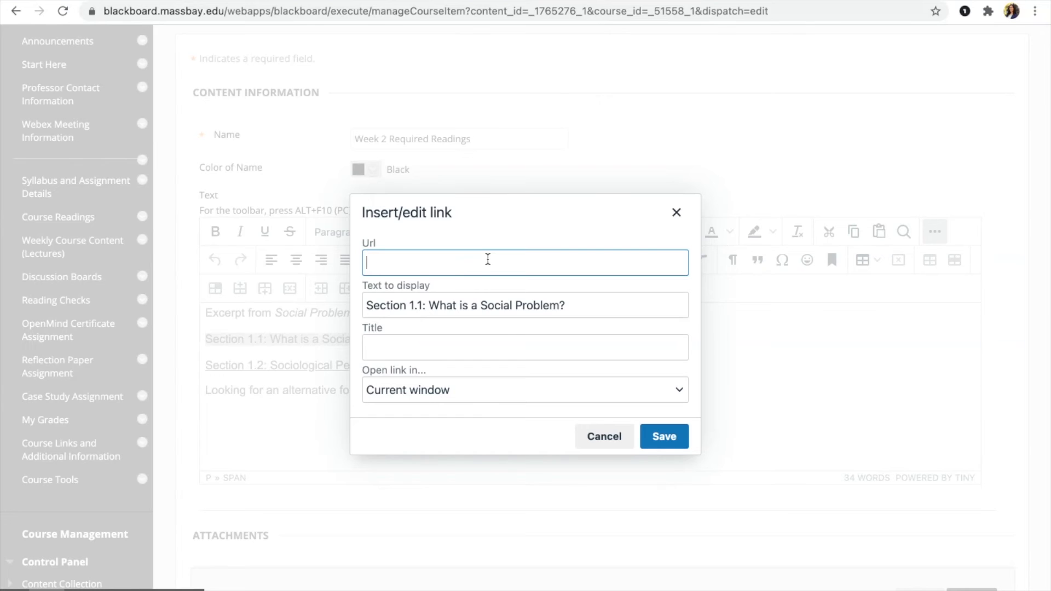
pyautogui.hotkey('ctrl', 'v')
# Title the link "Link to Section 1.1", set it to open in a new window, and save it
pyautogui.click(429, 300)
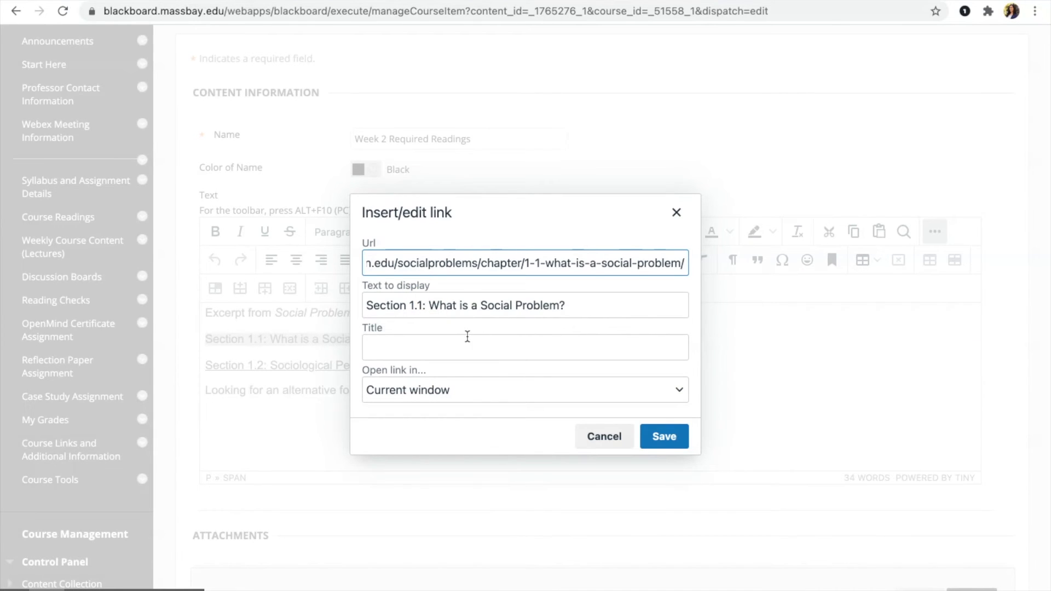
pyautogui.click(447, 345)
pyautogui.write('Link to Section 1.1')
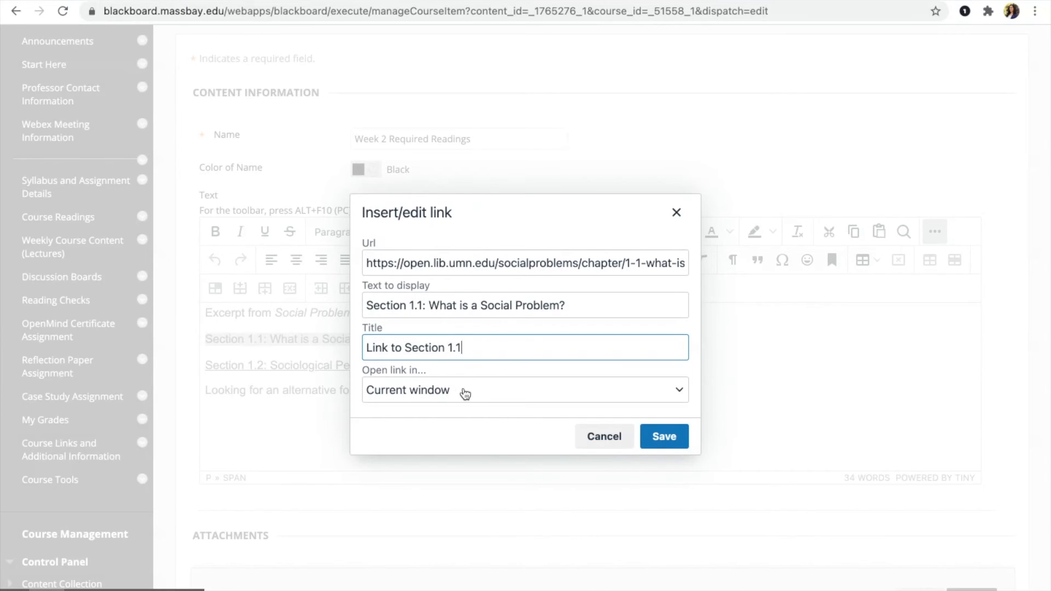
pyautogui.click(465, 391)
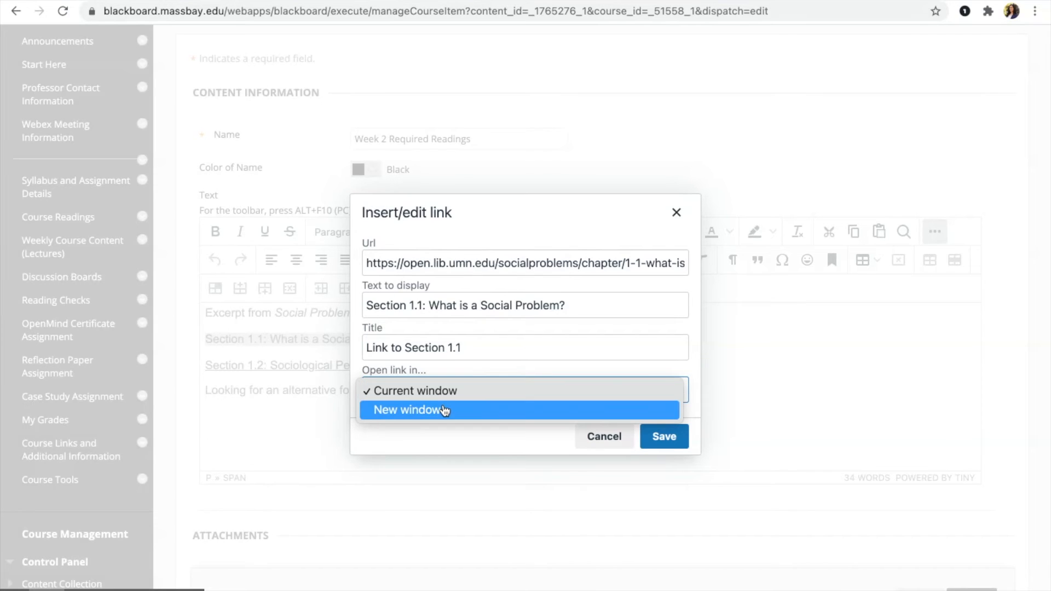
pyautogui.click(444, 410)
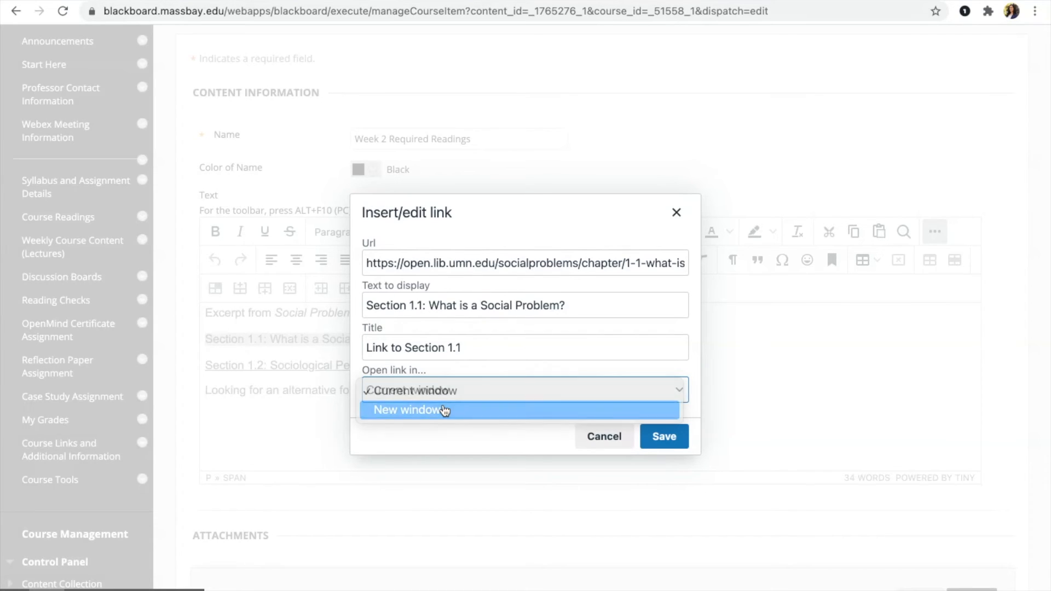
pyautogui.click(683, 438)
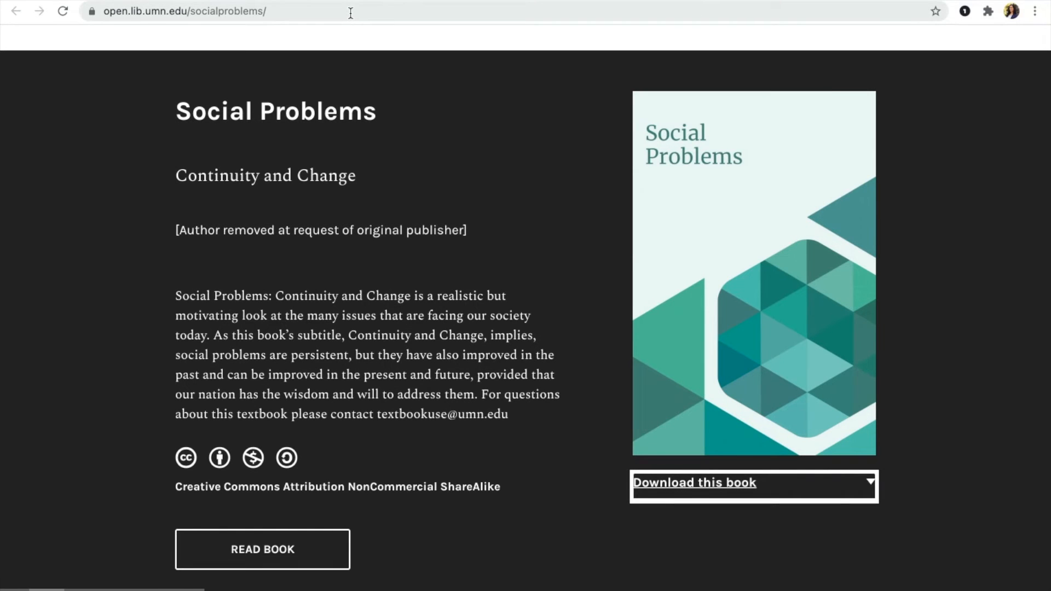
# Check the link on "Click HERE for download options." against the textbook's home page address, including its title and window setting, and save it
pyautogui.click(350, 12)
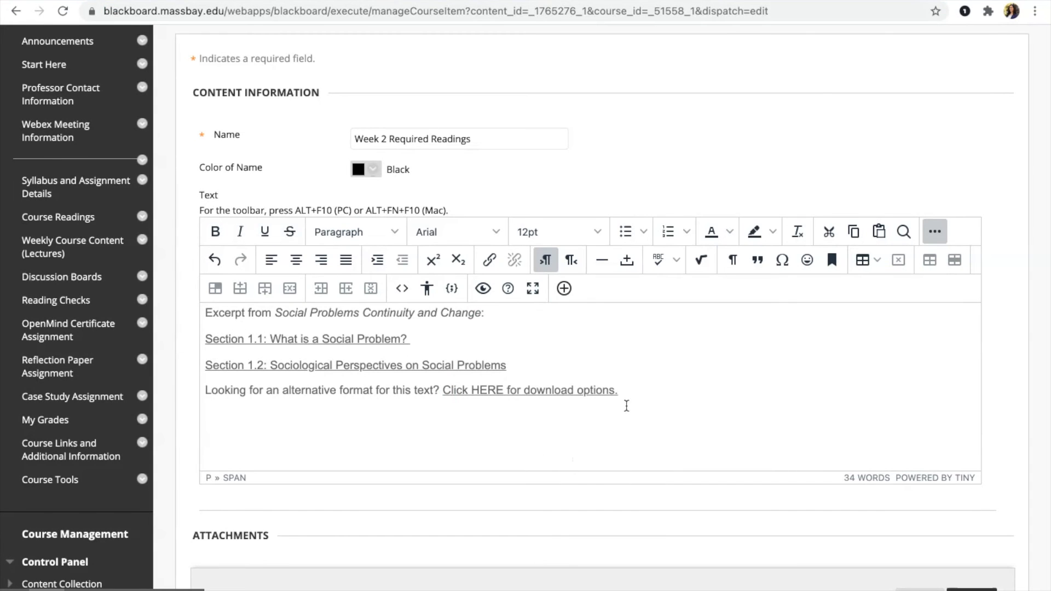
pyautogui.moveTo(628, 390); pyautogui.dragTo(446, 389)
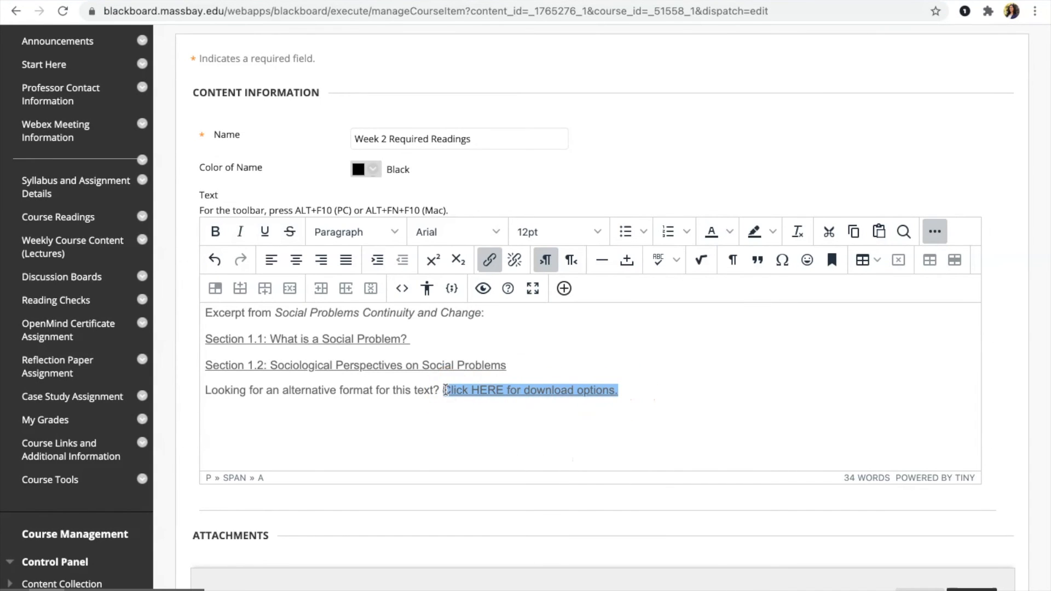
pyautogui.click(489, 260)
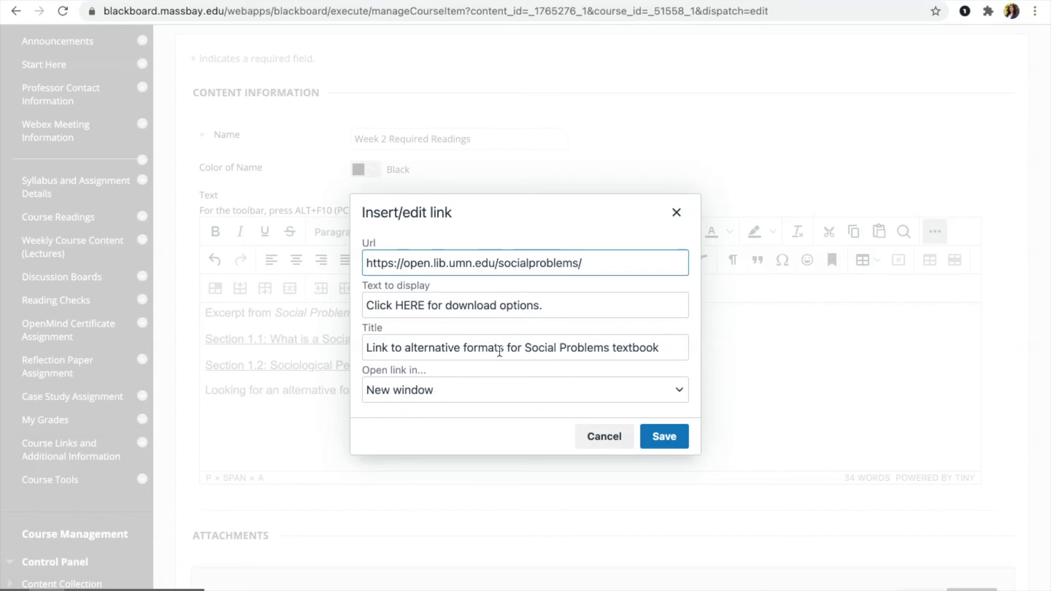
pyautogui.click(660, 436)
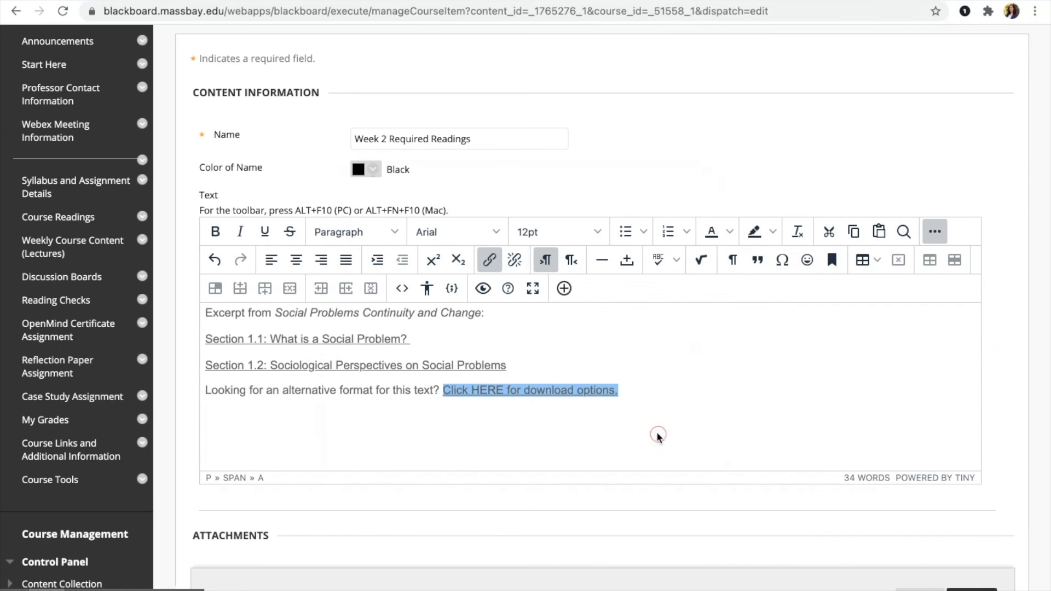
# Submit the edited Week 2 Required Readings item and test its Section 1.1 link
pyautogui.scroll(-6, 993, 427)
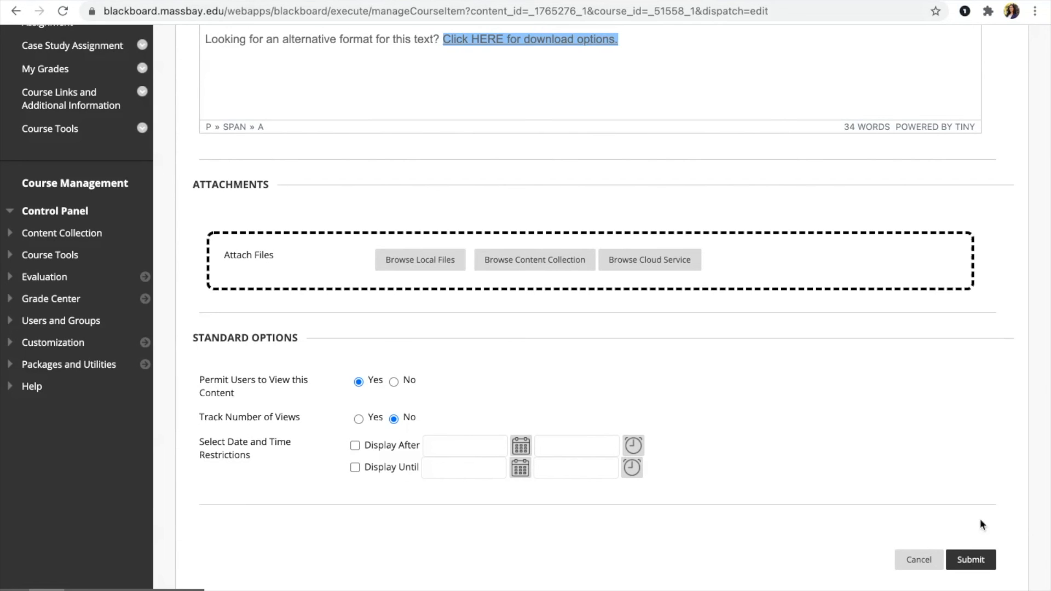
pyautogui.click(977, 559)
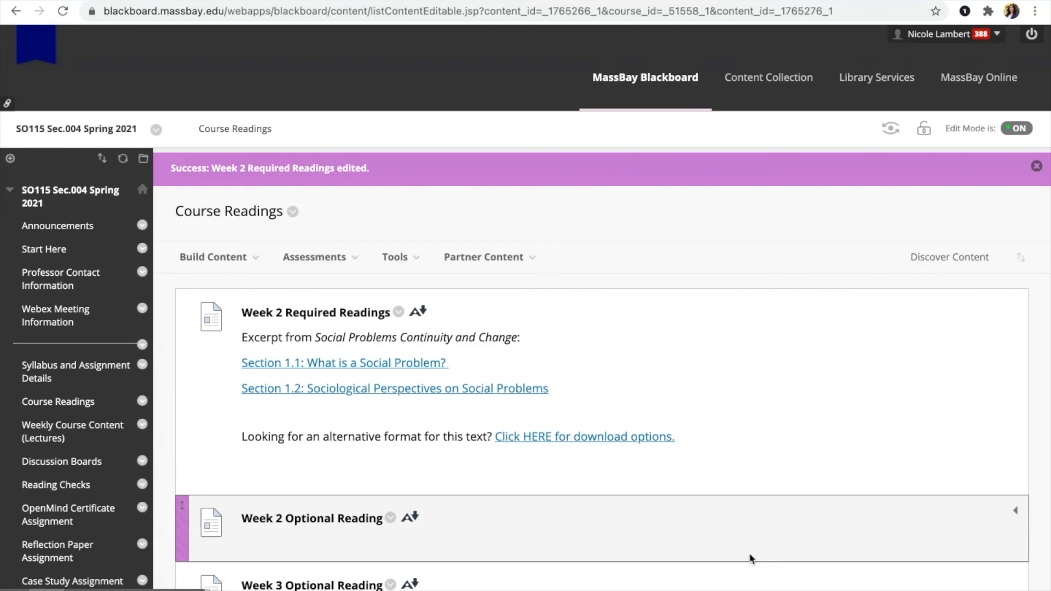
pyautogui.click(335, 364)
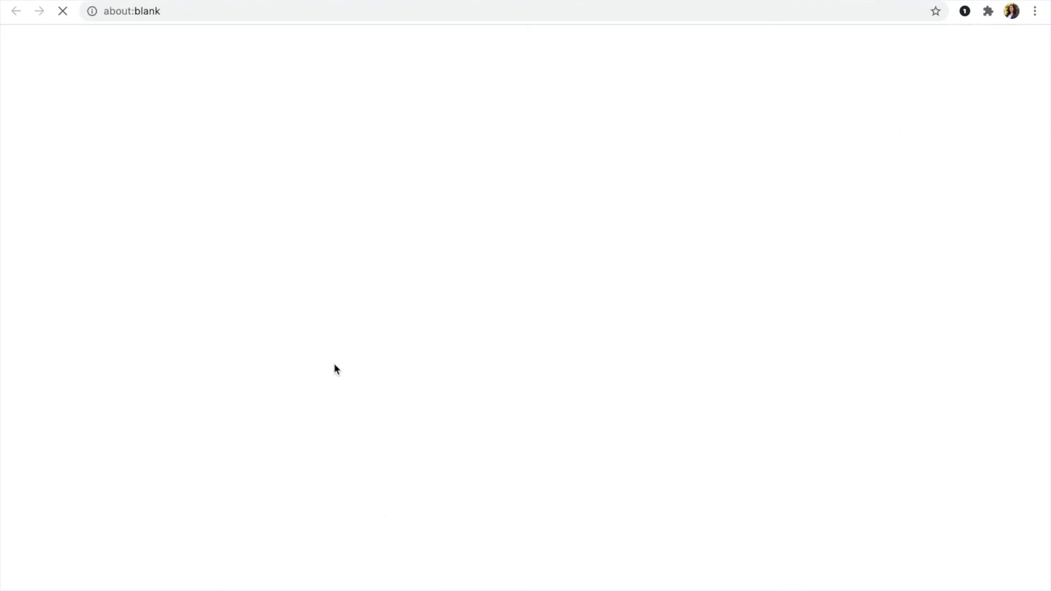